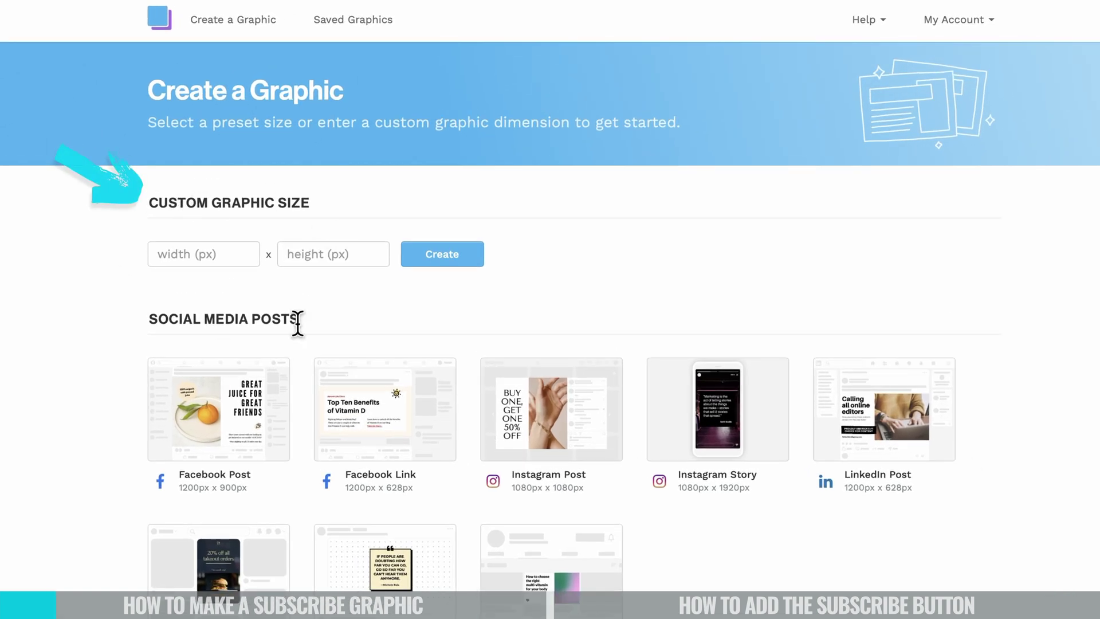
Create a blank custom graphic sized 150 × 150 px
click(204, 257)
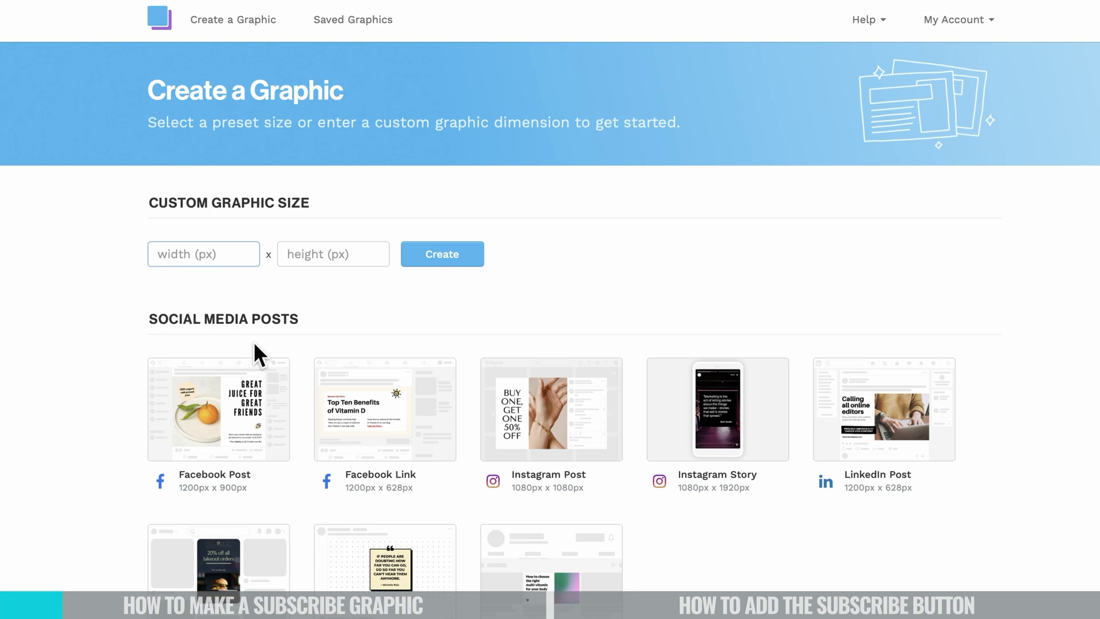
text(150)
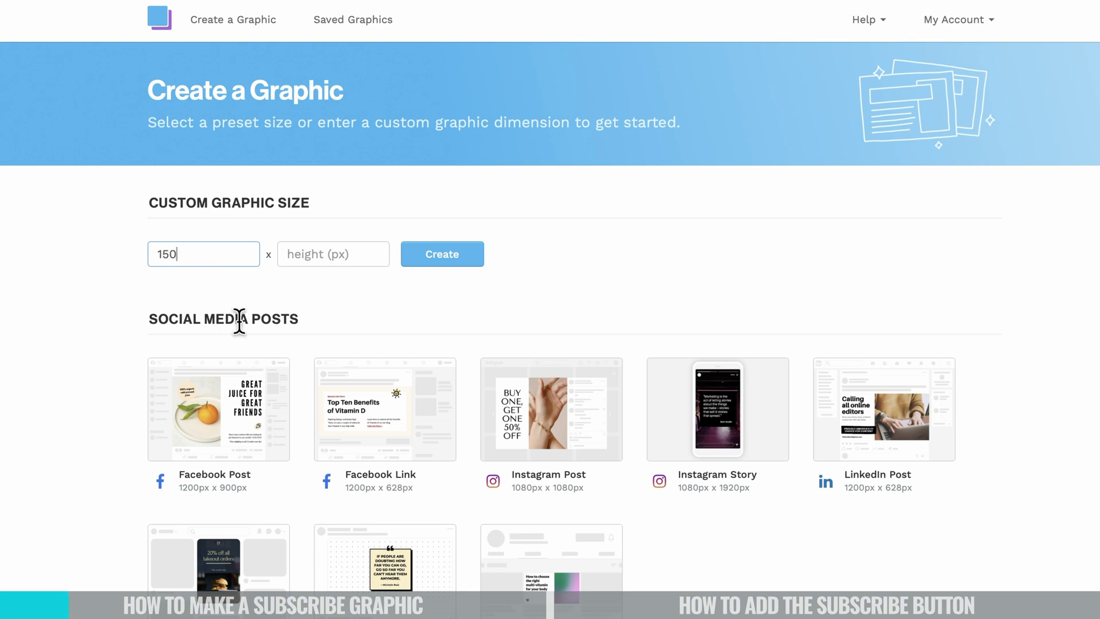
click(311, 256)
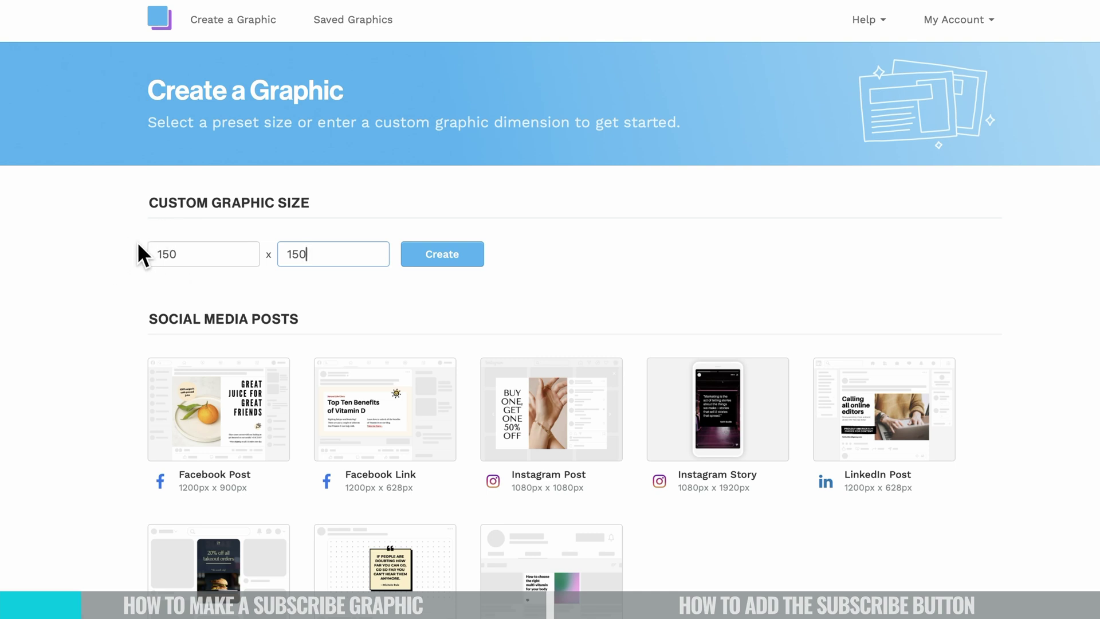
click(458, 255)
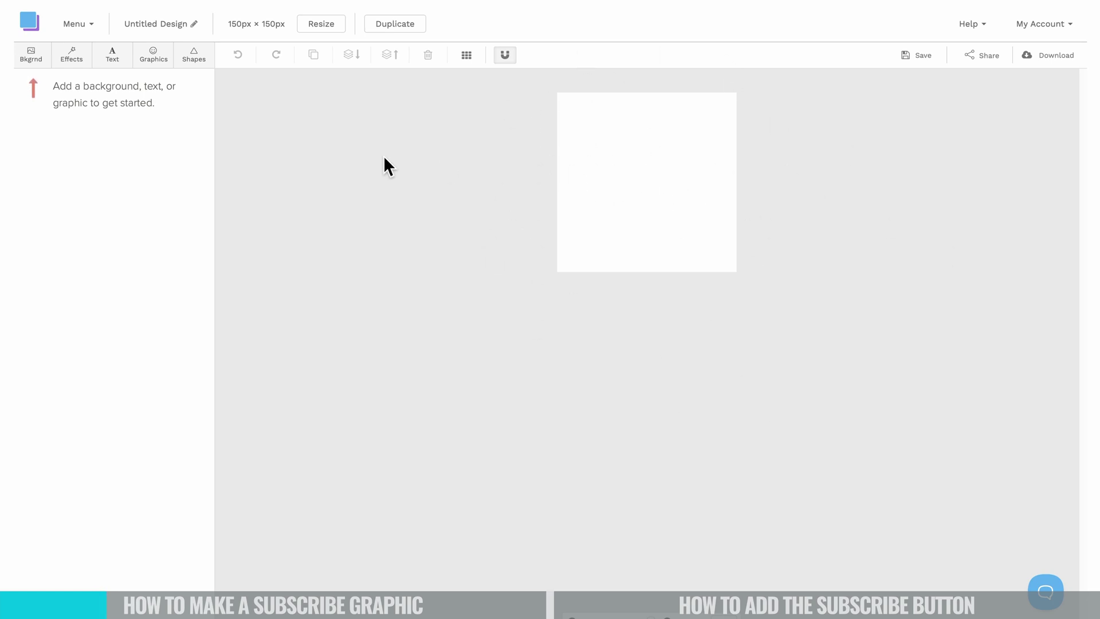
Set the canvas background to a solid red colour, #ff0000
click(29, 55)
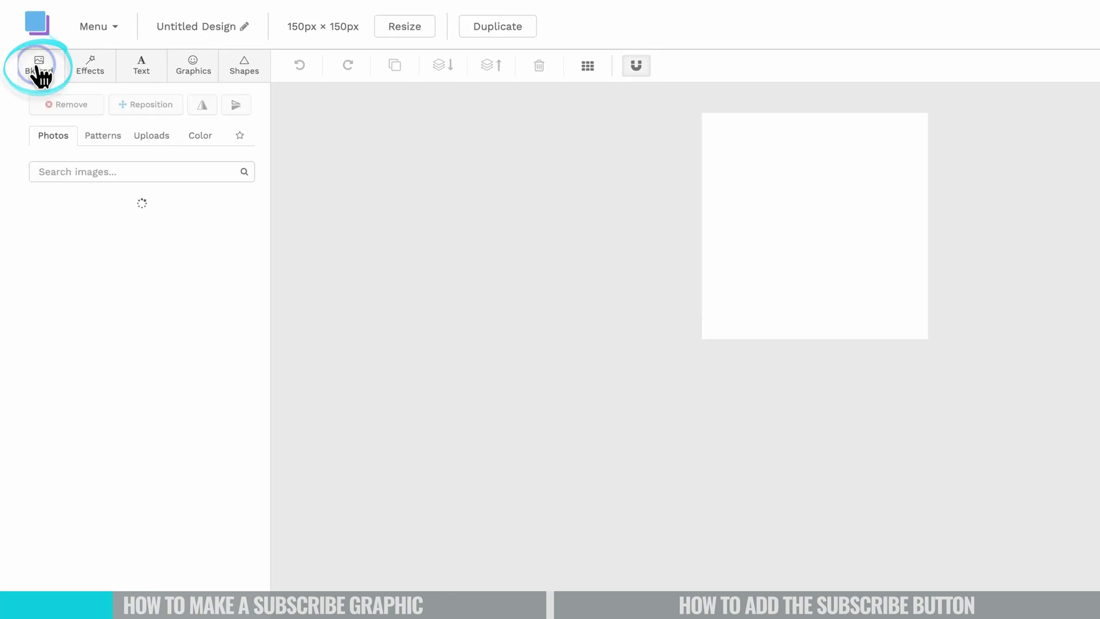
click(200, 136)
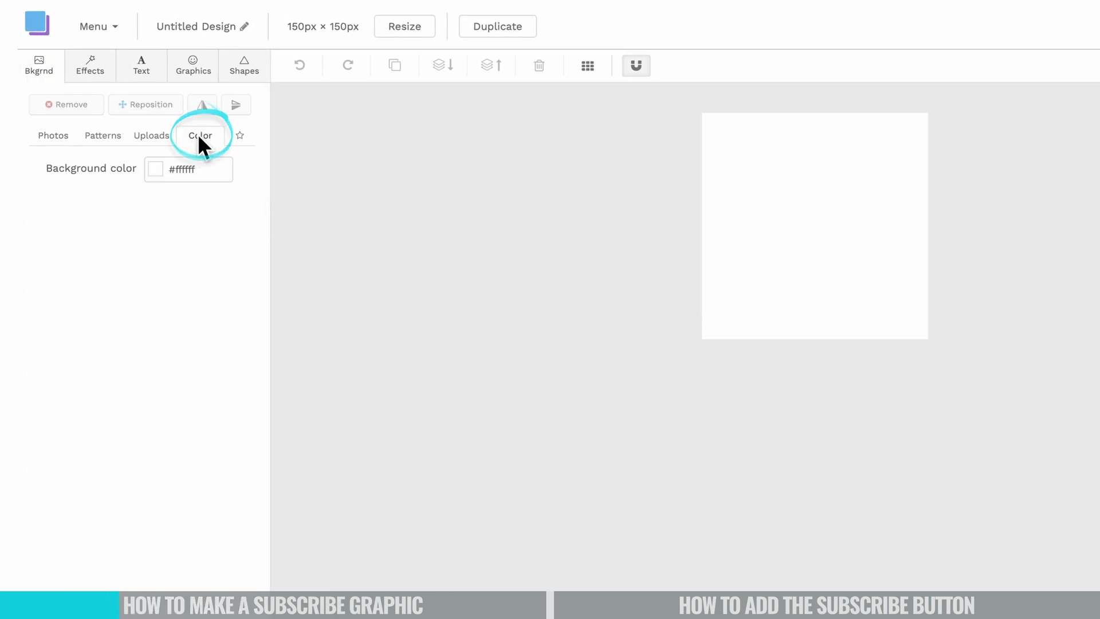
click(155, 169)
click(267, 218)
click(266, 252)
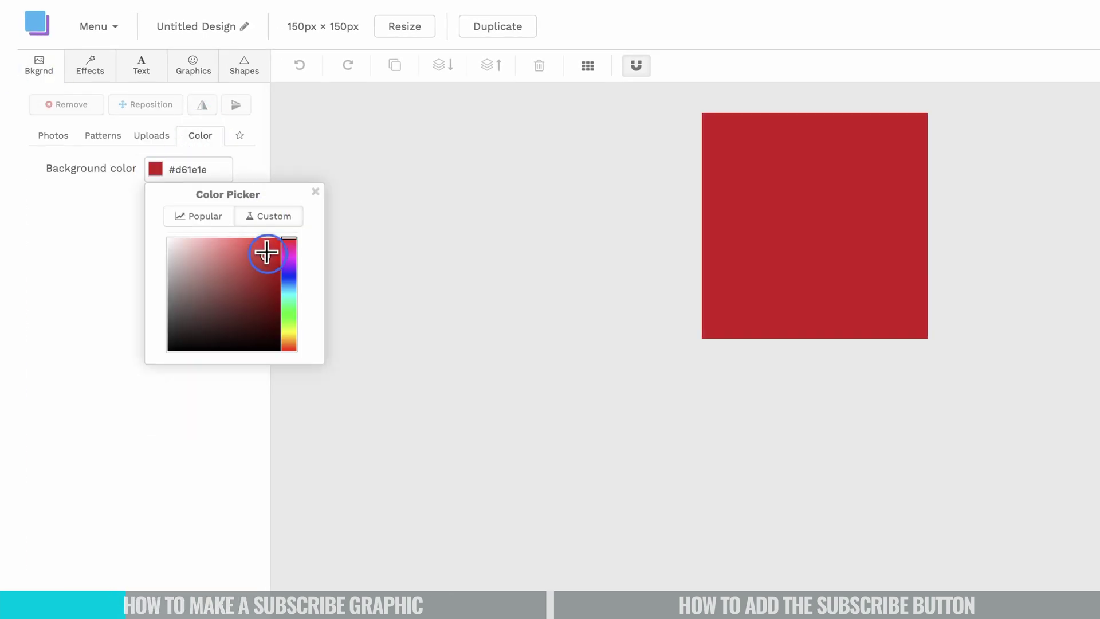
click(315, 192)
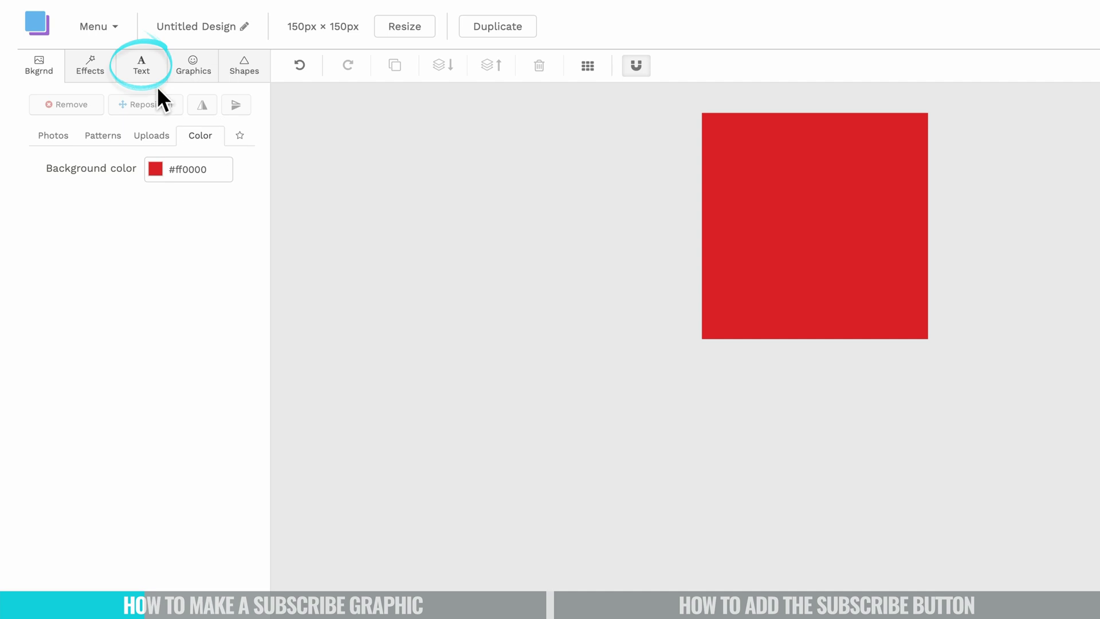
Add a heading text layer reading SUBSCRIBE to the red canvas
click(145, 64)
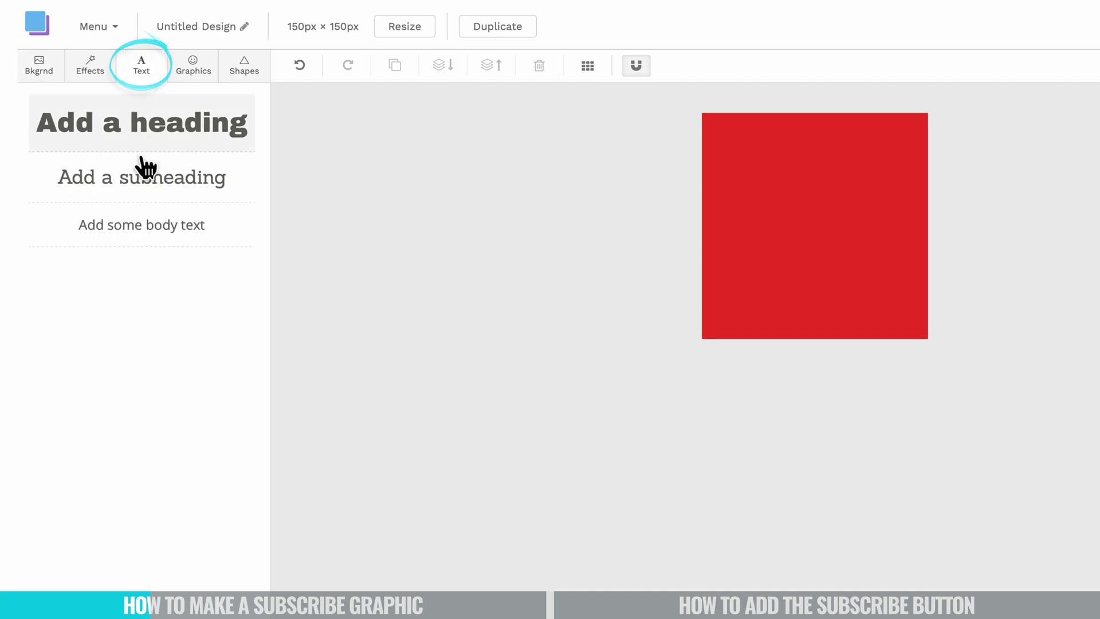
click(104, 136)
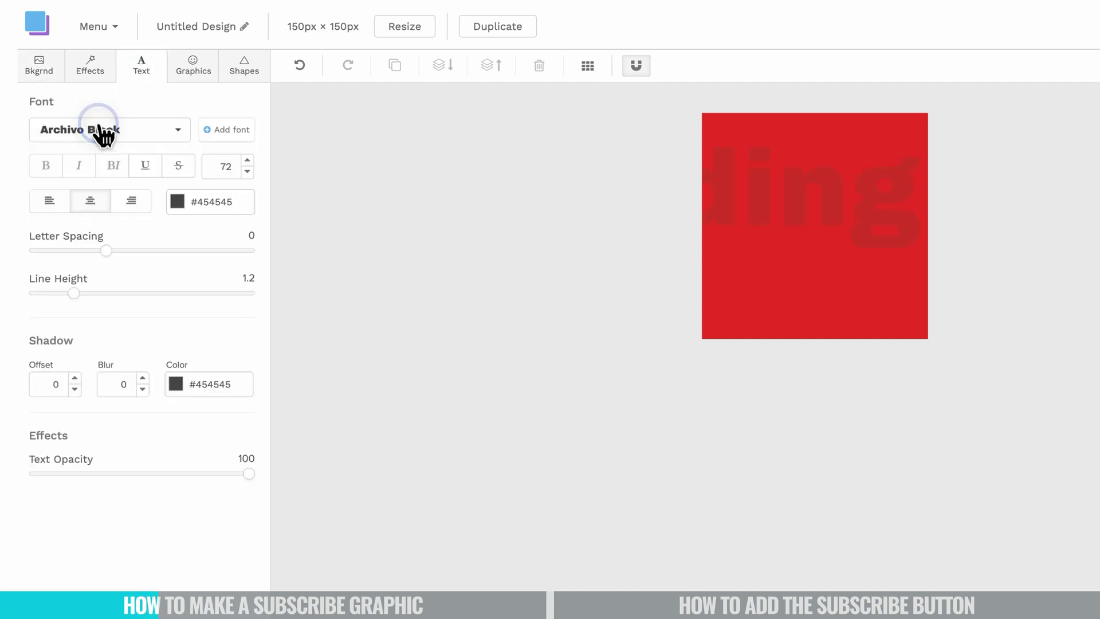
double_click(794, 228)
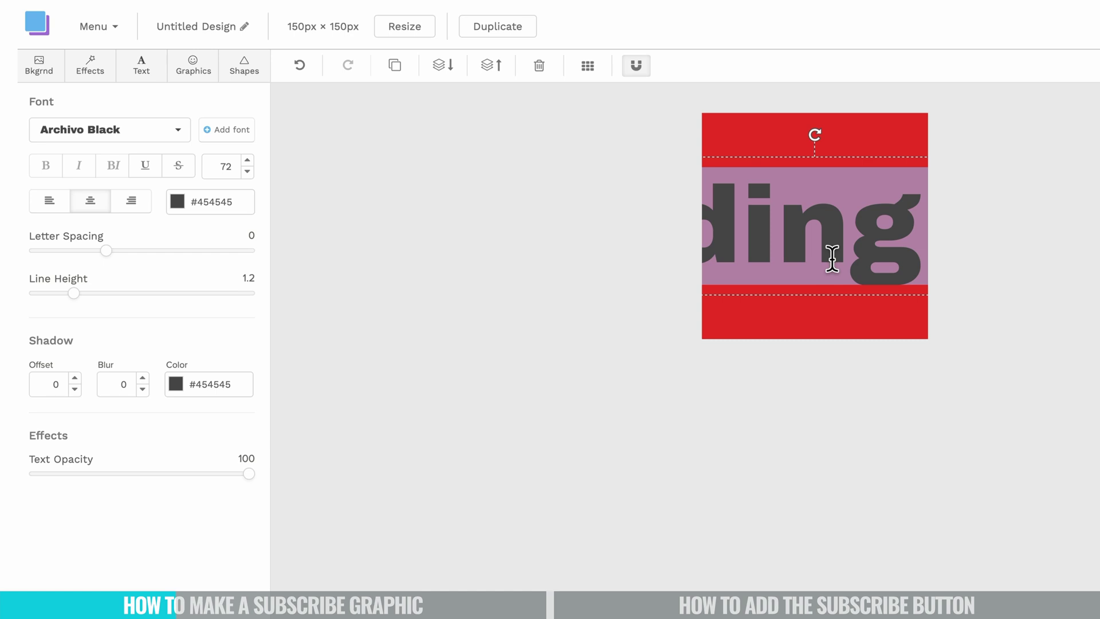
text(SUBSCR)
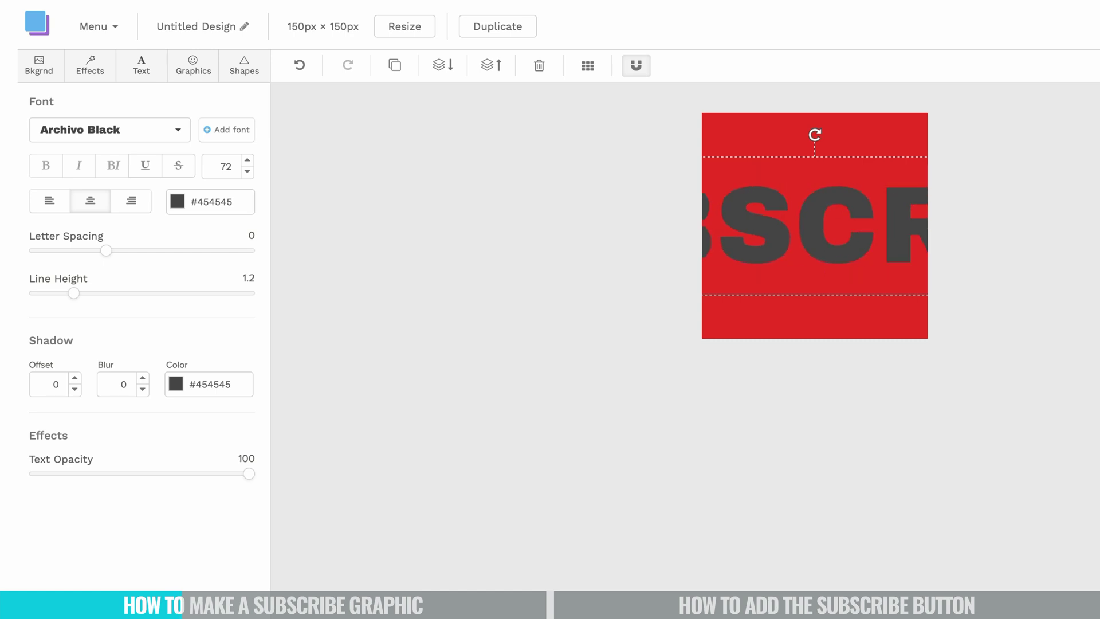
Reduce the SUBSCRIBE text to font size 22 so it fits
double_click(835, 256)
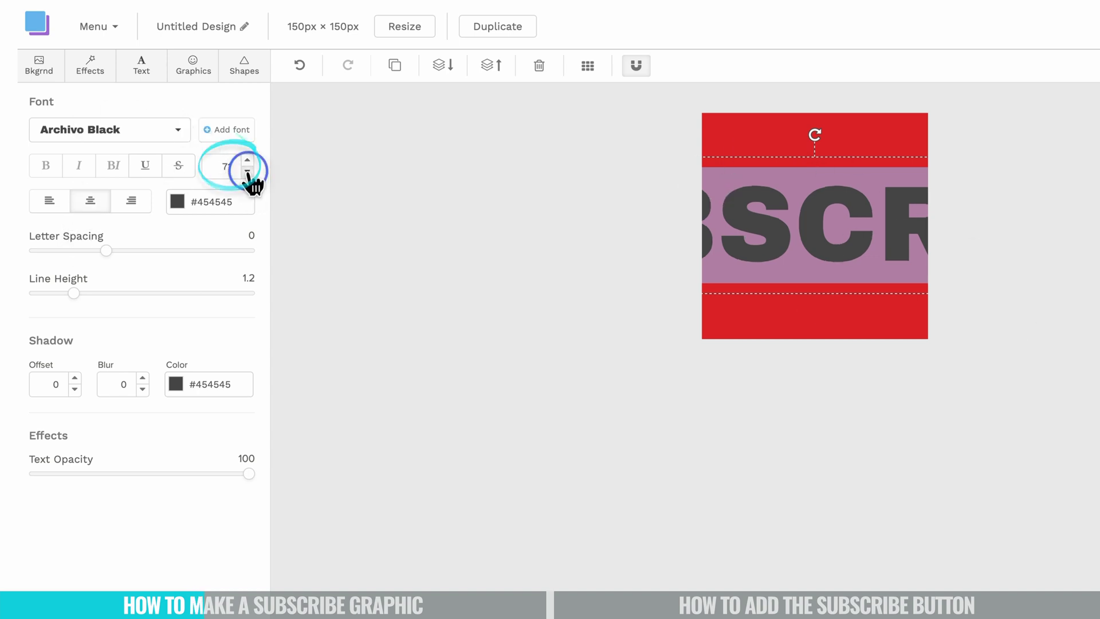
click(248, 171)
click(248, 171)
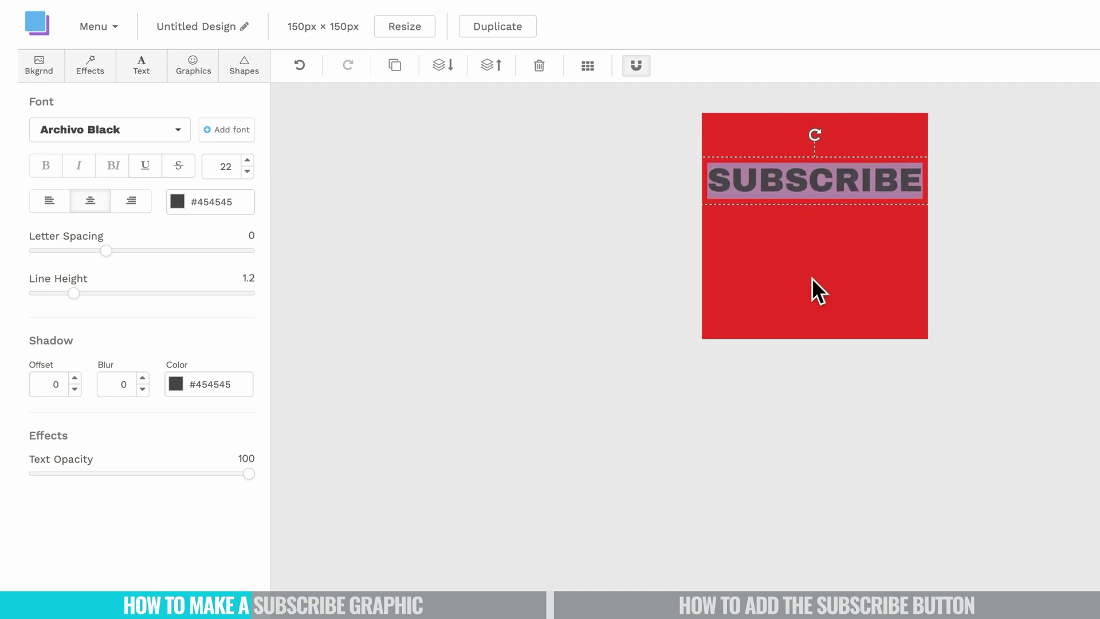
Change the SUBSCRIBE text to the Anton font at size 36
click(179, 131)
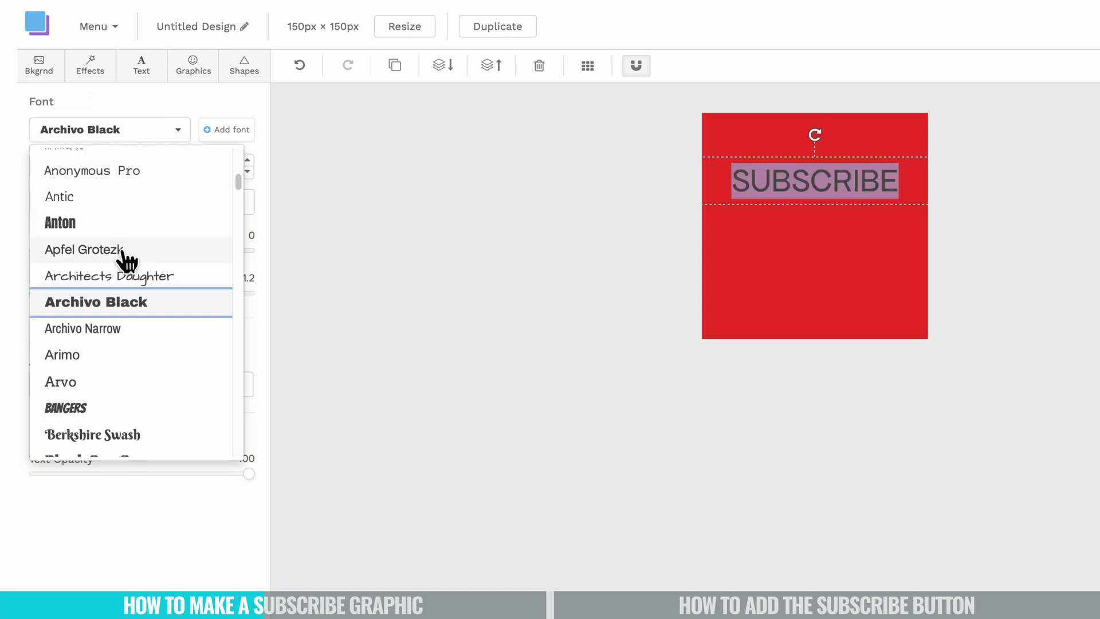
click(134, 235)
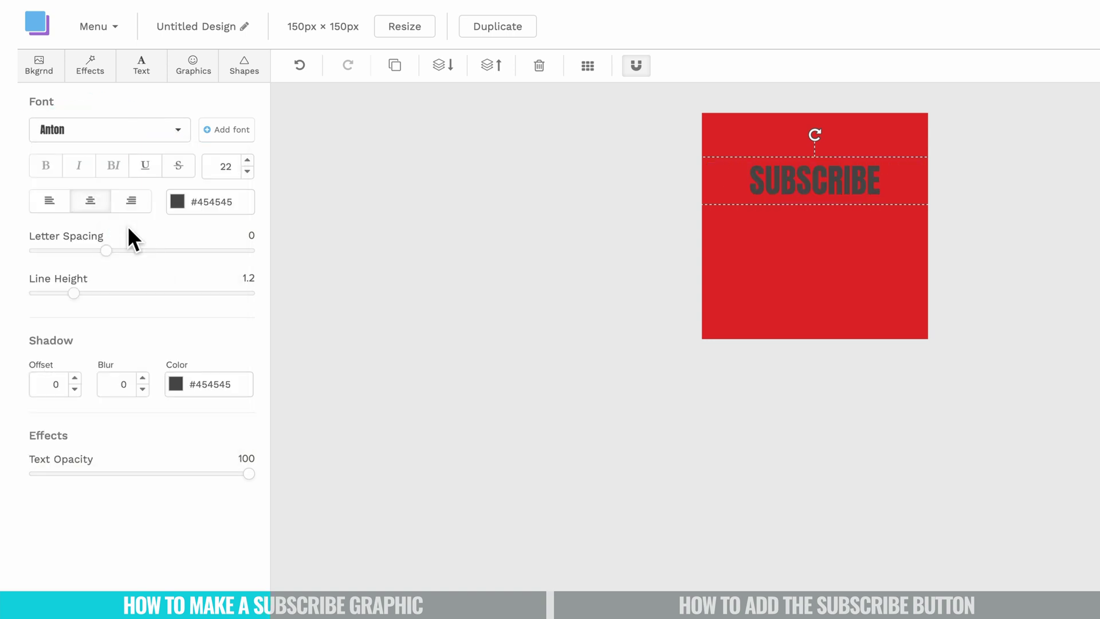
click(248, 160)
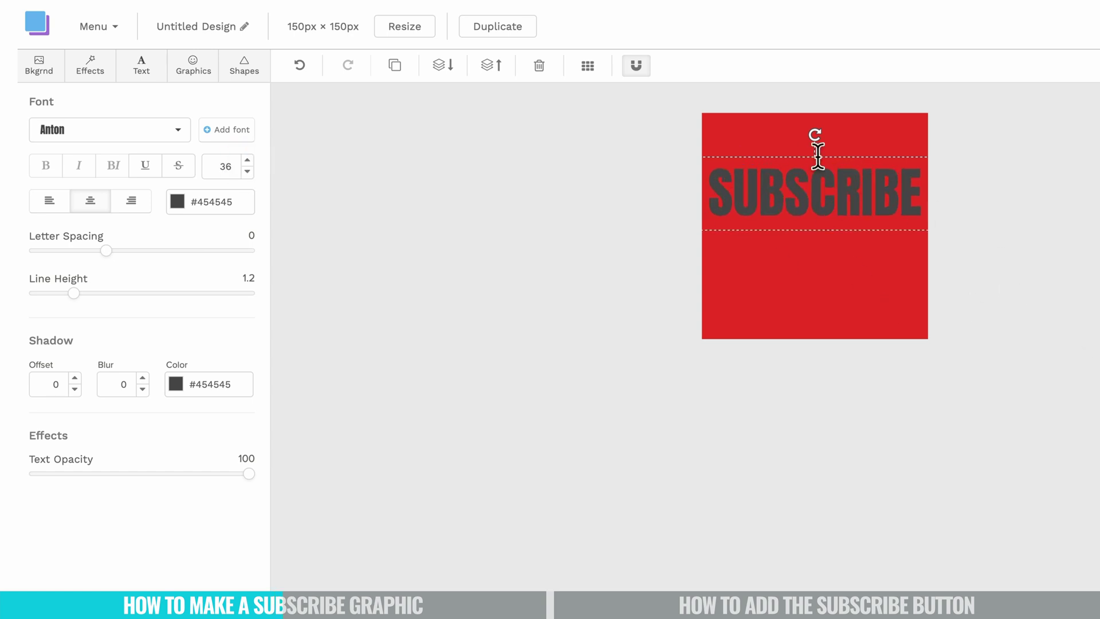
Make SUBSCRIBE white (#ffffff) and move it to the bottom of the canvas
drag(714, 194, 926, 200)
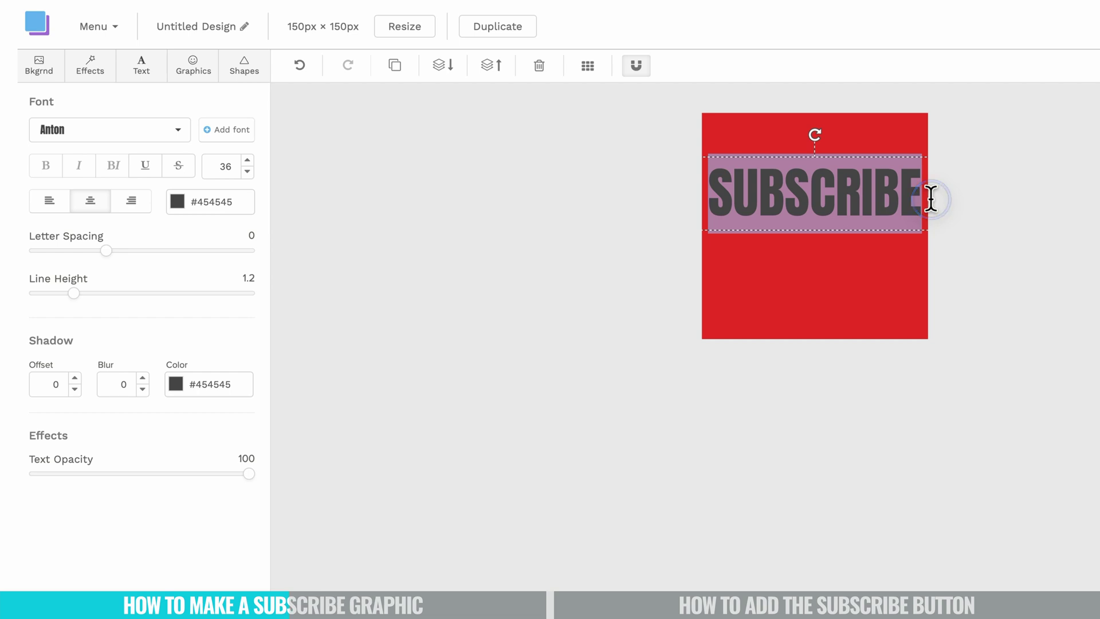
click(178, 202)
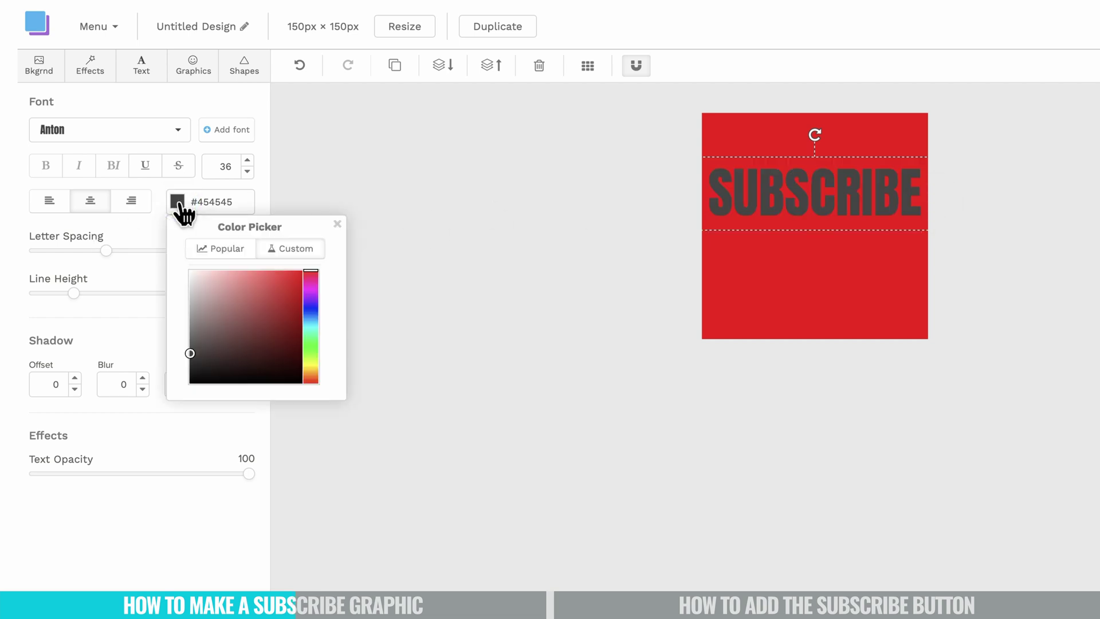
drag(203, 286, 176, 276)
click(146, 217)
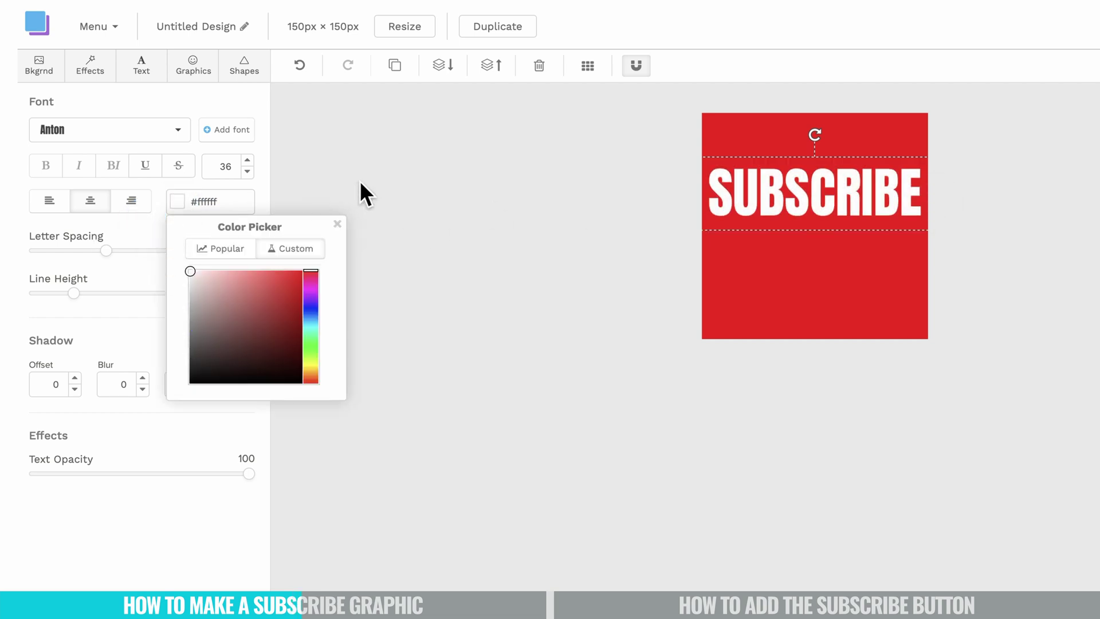
drag(813, 195, 813, 300)
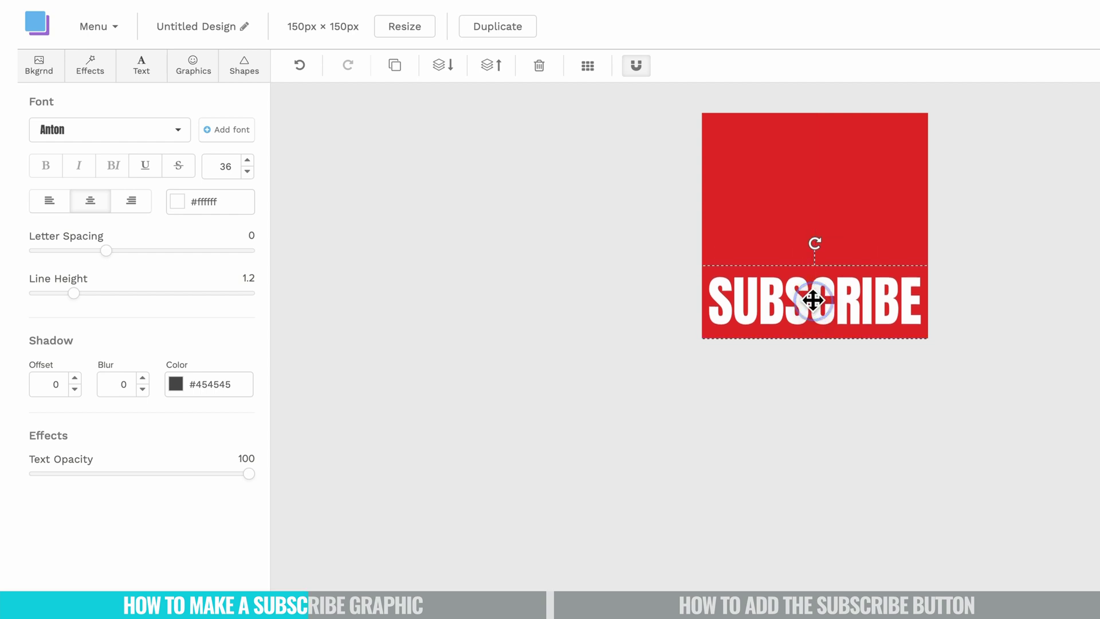
click(1057, 593)
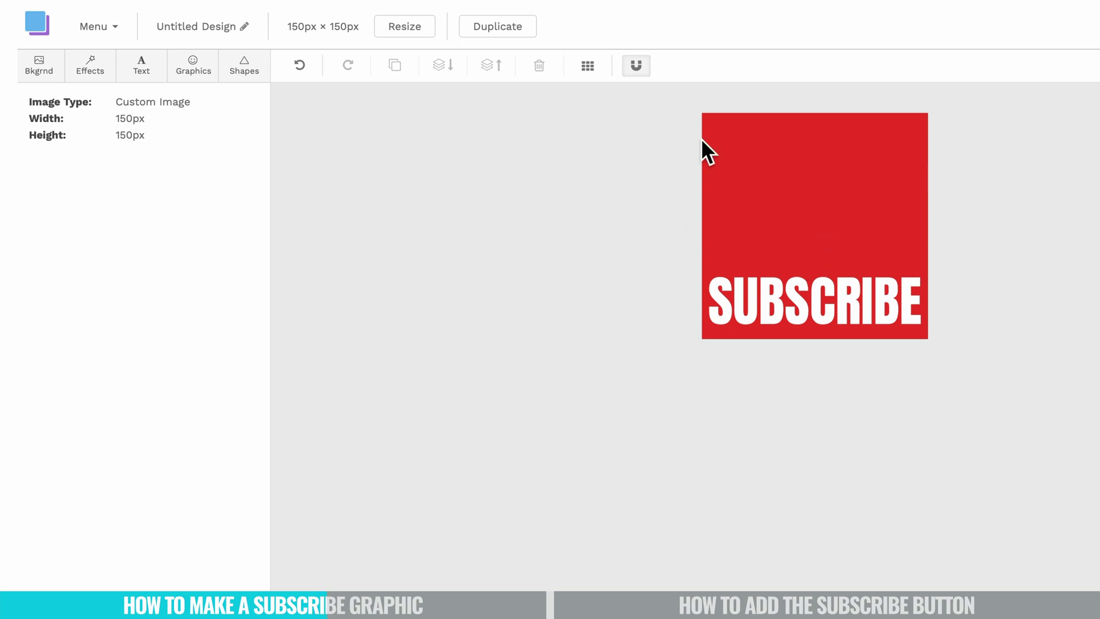
Search the icon library for 'youtube' and add the black play icon
click(209, 77)
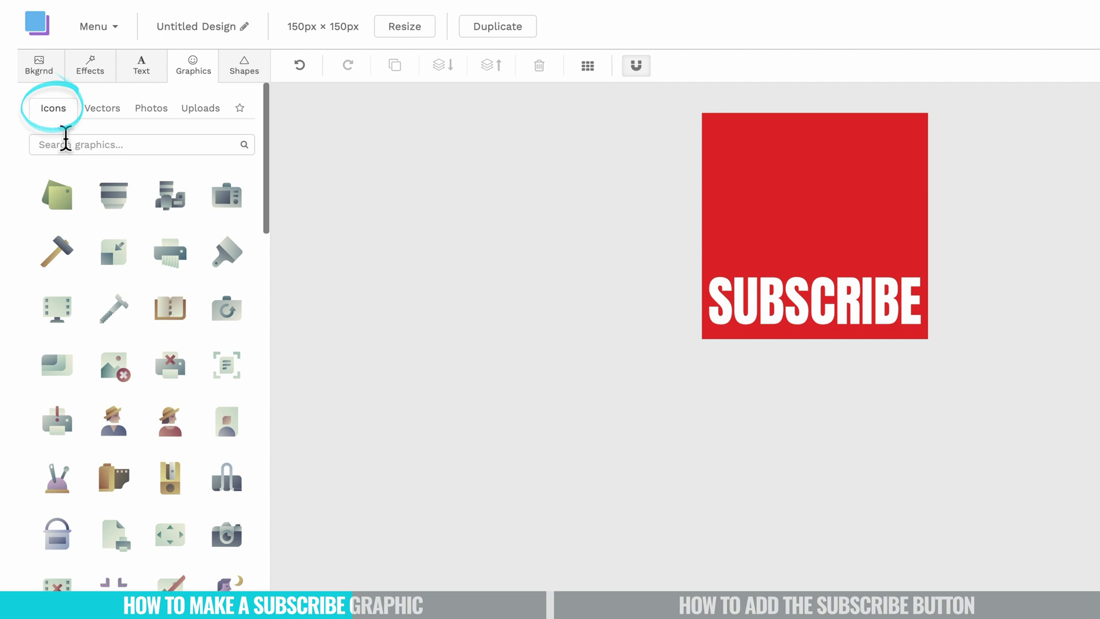
click(66, 142)
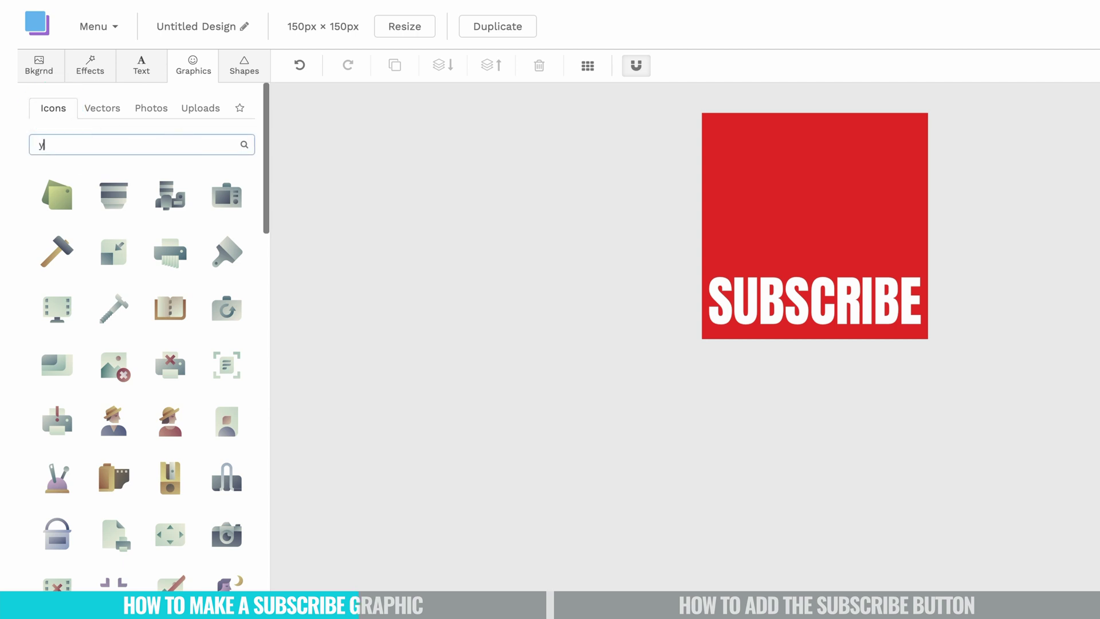
text(youtube)
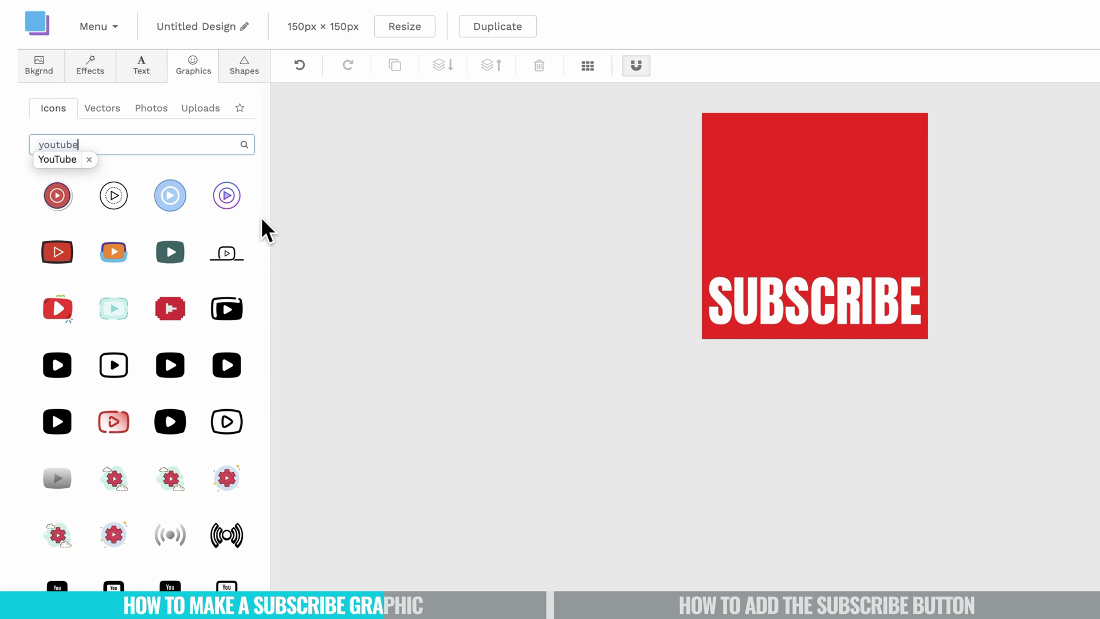
scroll(228, 318, down, 4)
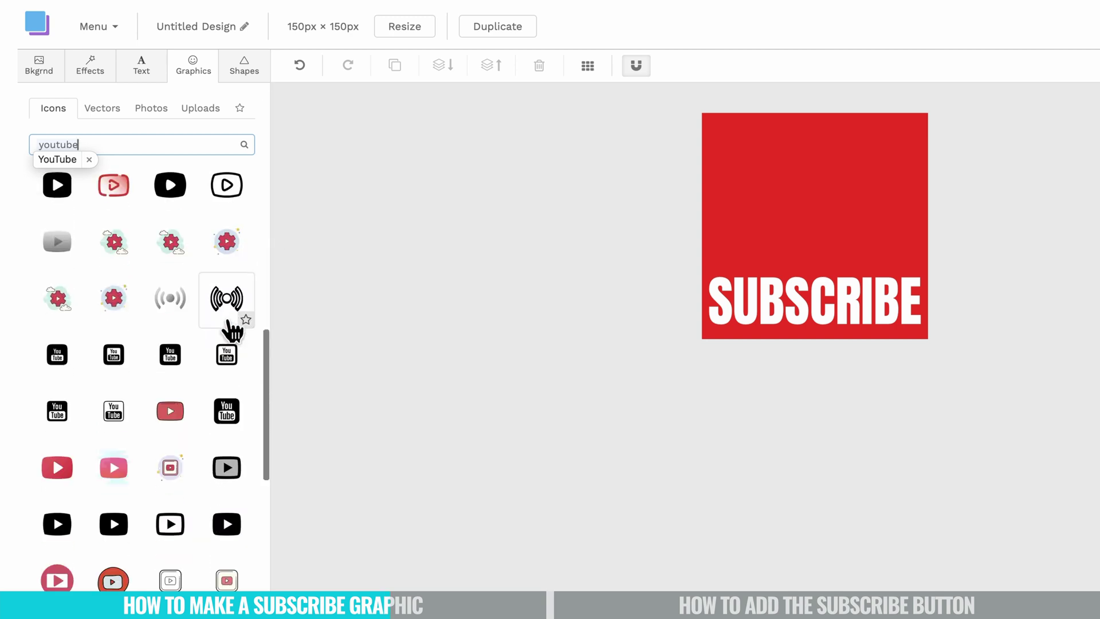
scroll(201, 340, down, 3)
scroll(130, 573, down, 2)
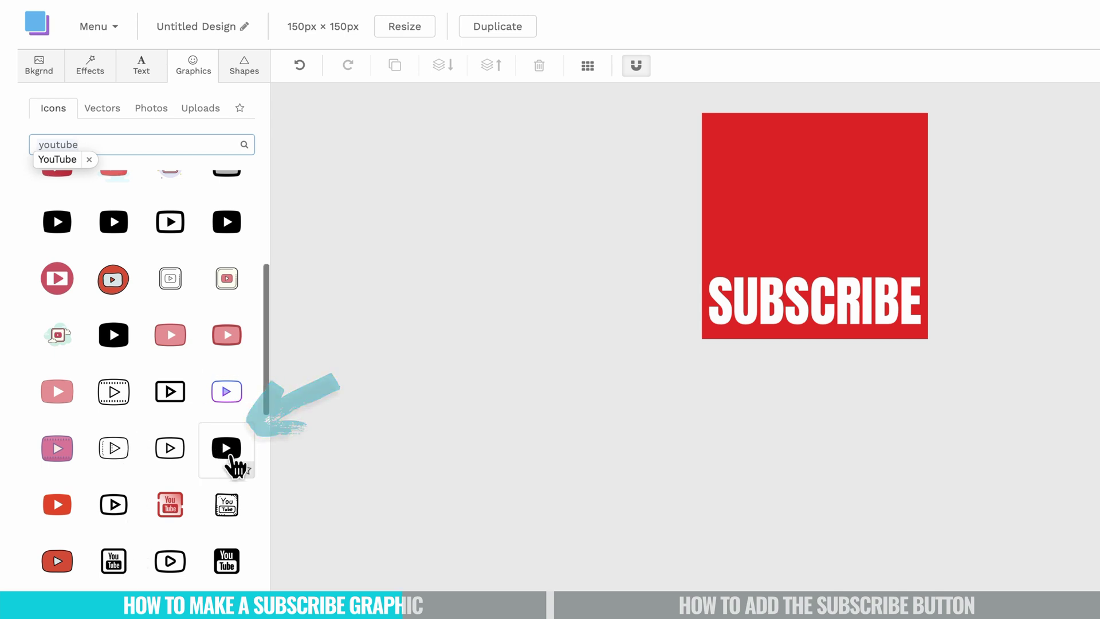
click(226, 450)
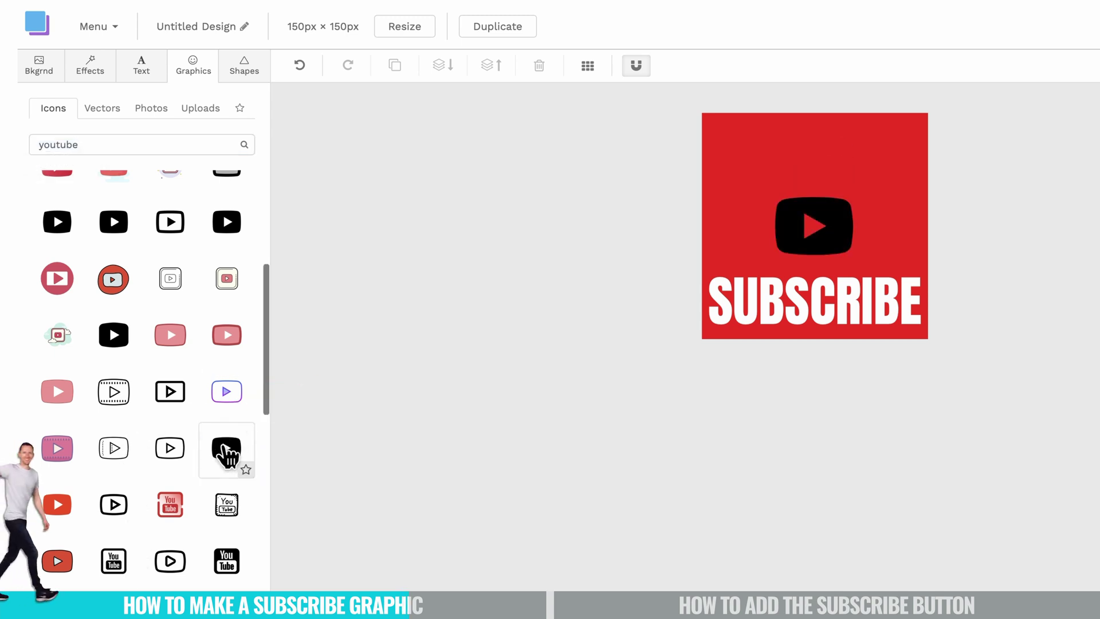
Move the play icon above SUBSCRIBE, enlarge it, and centre it horizontally
click(840, 205)
drag(839, 205, 916, 132)
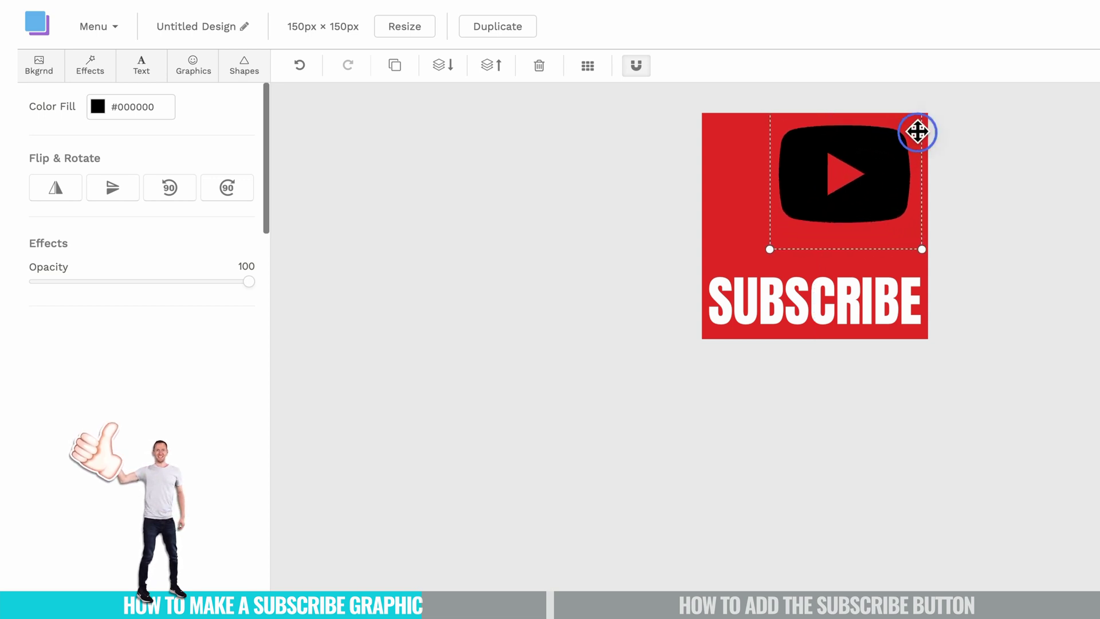
drag(768, 257, 712, 290)
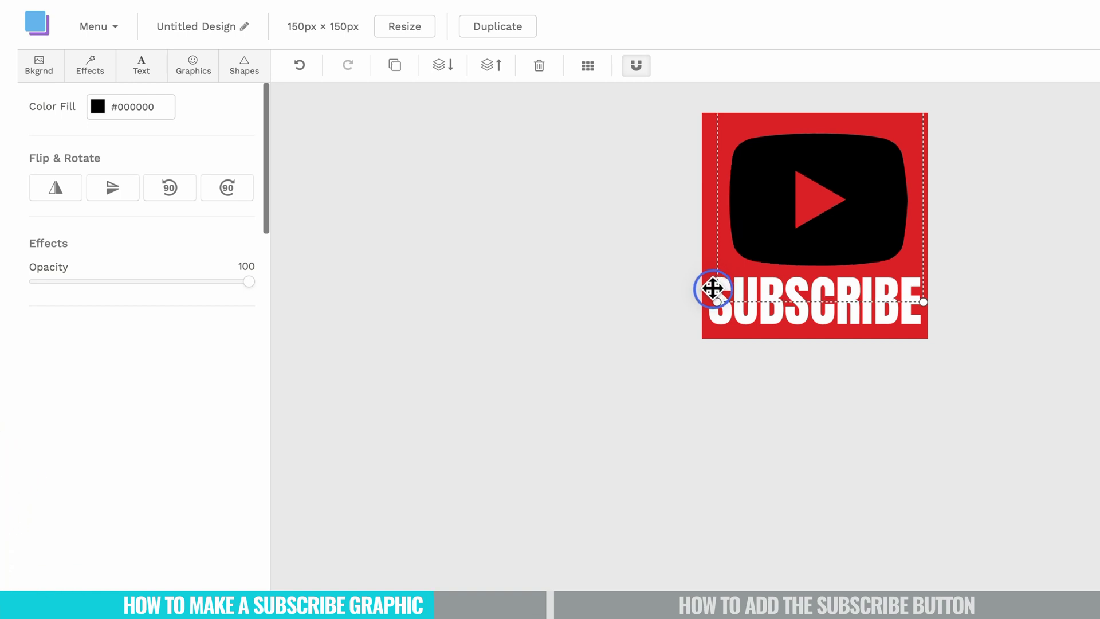
drag(859, 235, 845, 235)
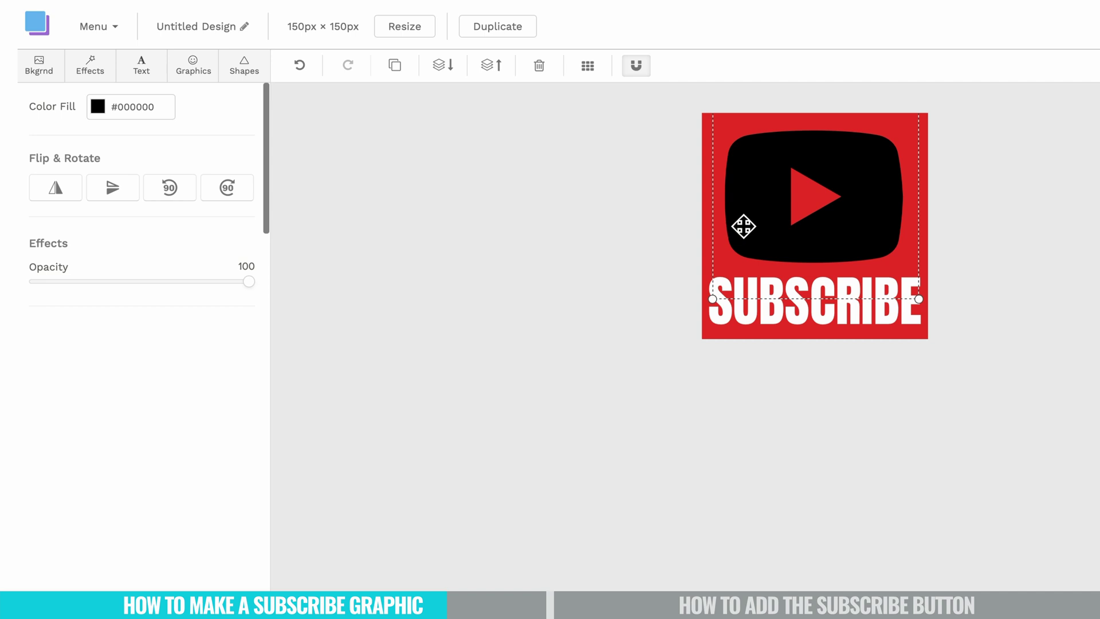
Change the play icon's fill colour to white (#ffffff)
click(97, 105)
drag(160, 227, 80, 148)
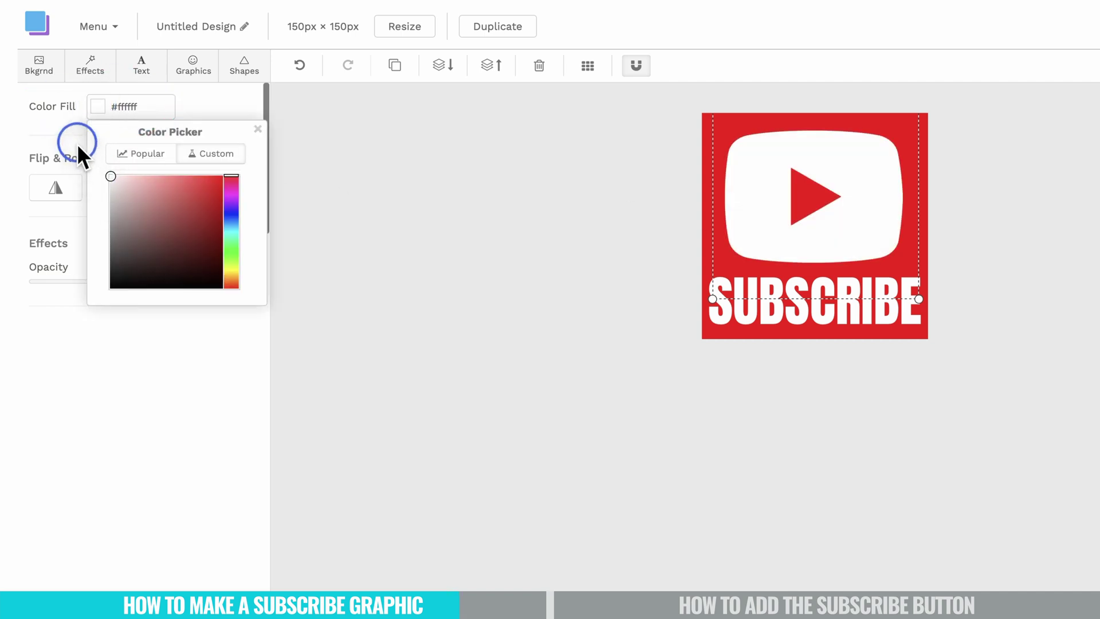
click(187, 443)
click(500, 444)
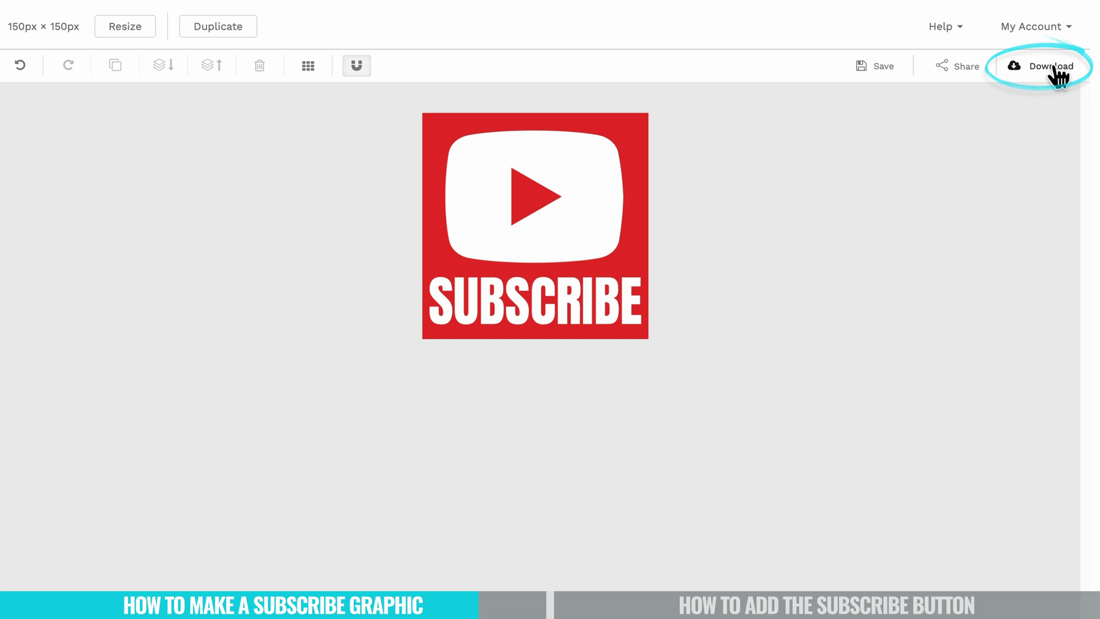
Download the design as a Retina PNG (2x size)
click(1054, 67)
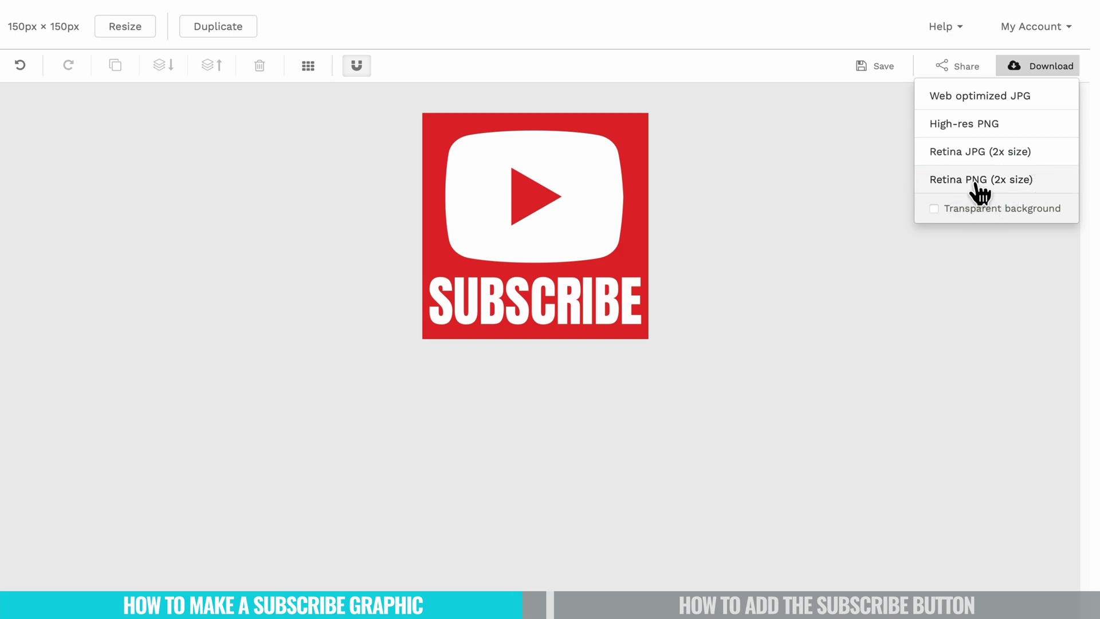
click(1022, 182)
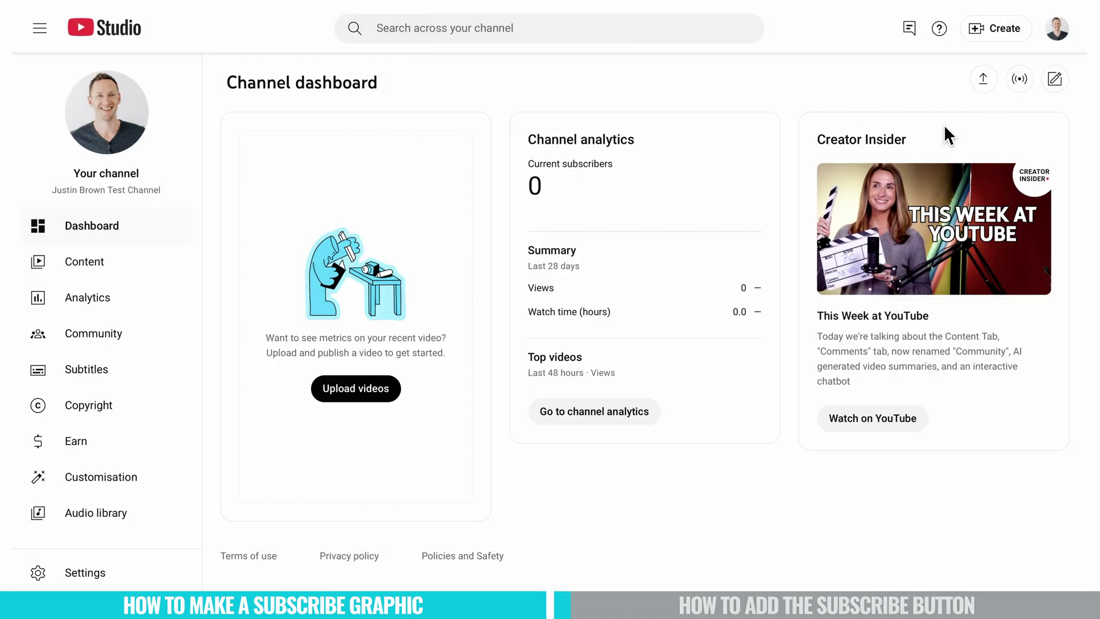
Go to YouTube Studio and find the Video watermark's 150 x 150 pixel size recommendation
click(1064, 39)
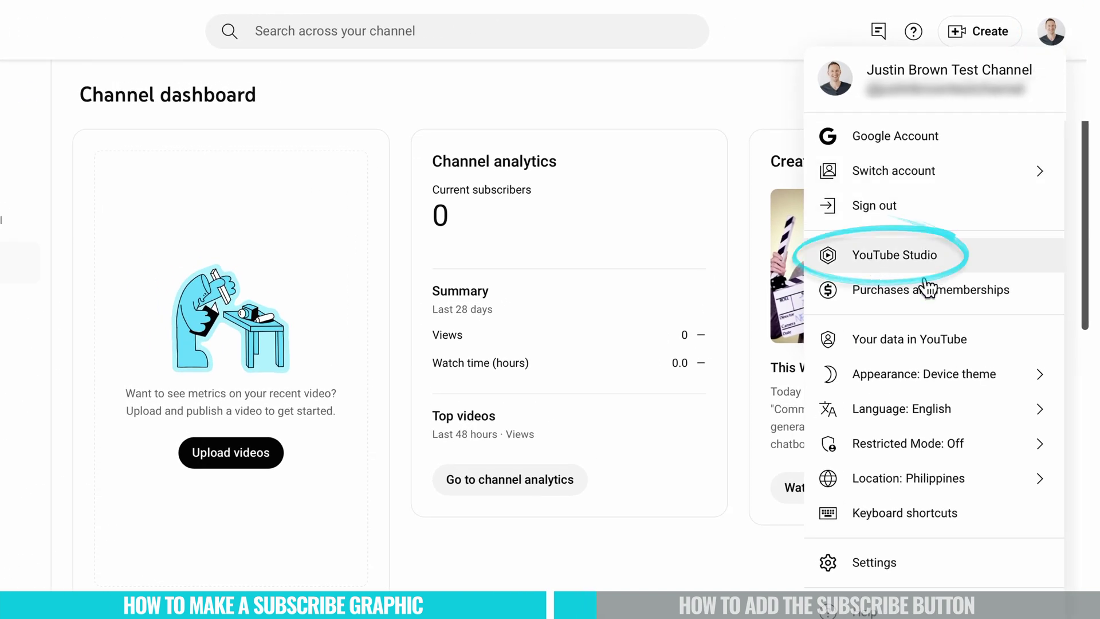
click(937, 260)
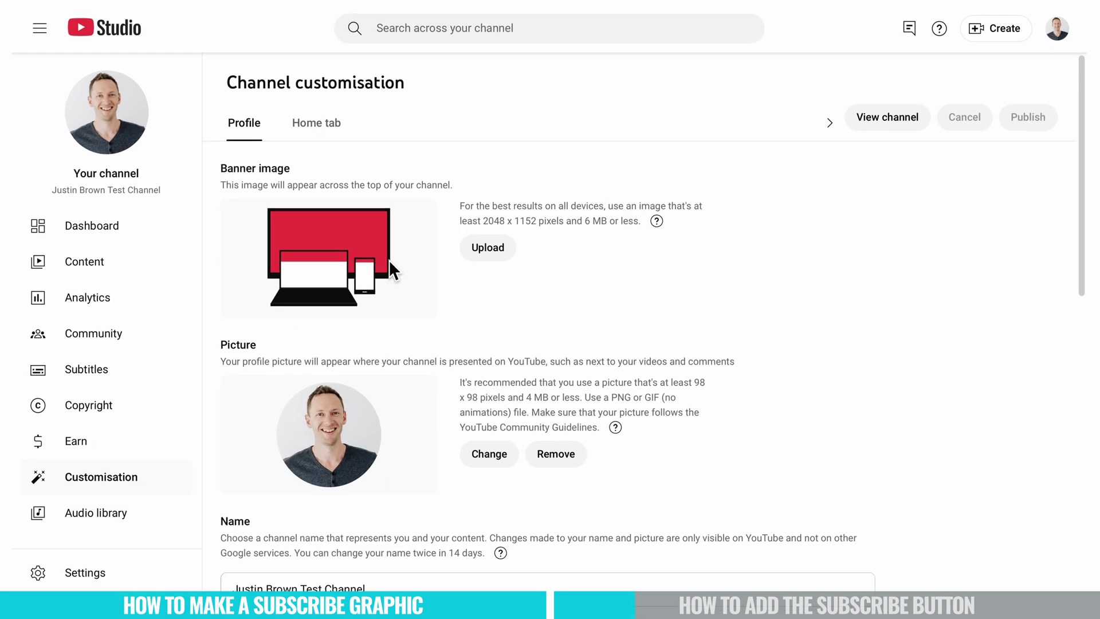
scroll(638, 344, down, 12)
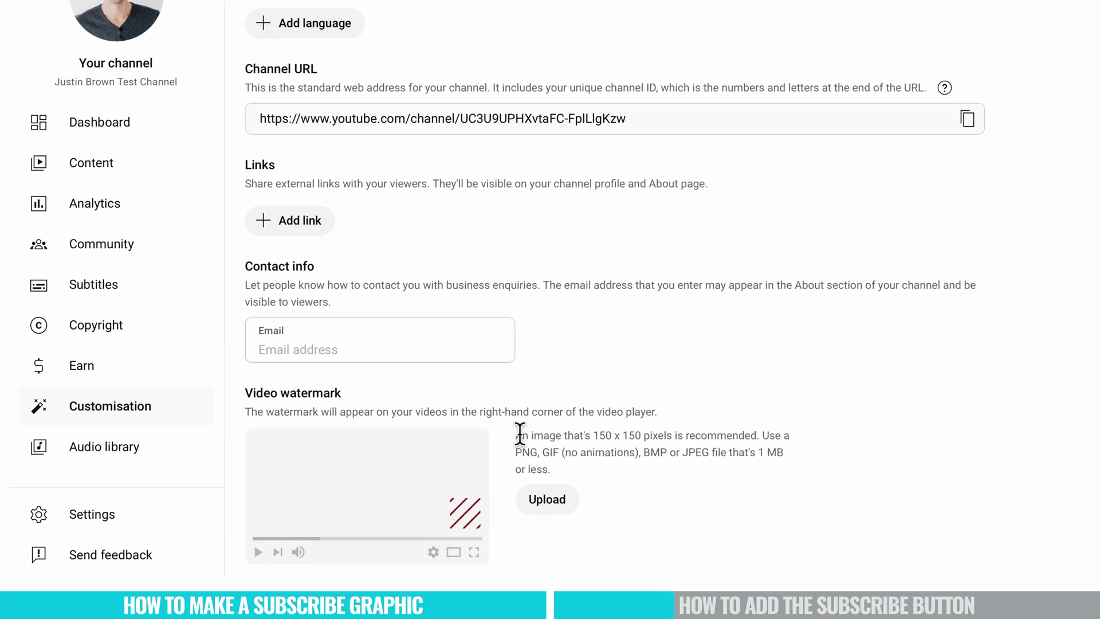
drag(521, 435, 671, 436)
Upload Untitled Design.png as the video watermark, tighten the crop, and confirm
click(550, 504)
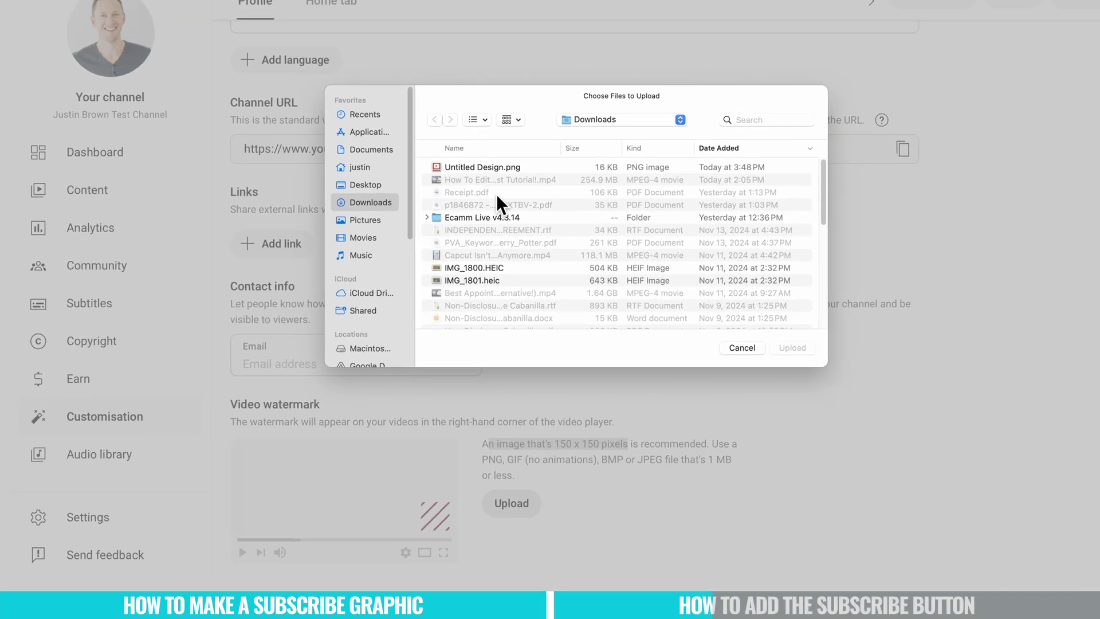
click(486, 167)
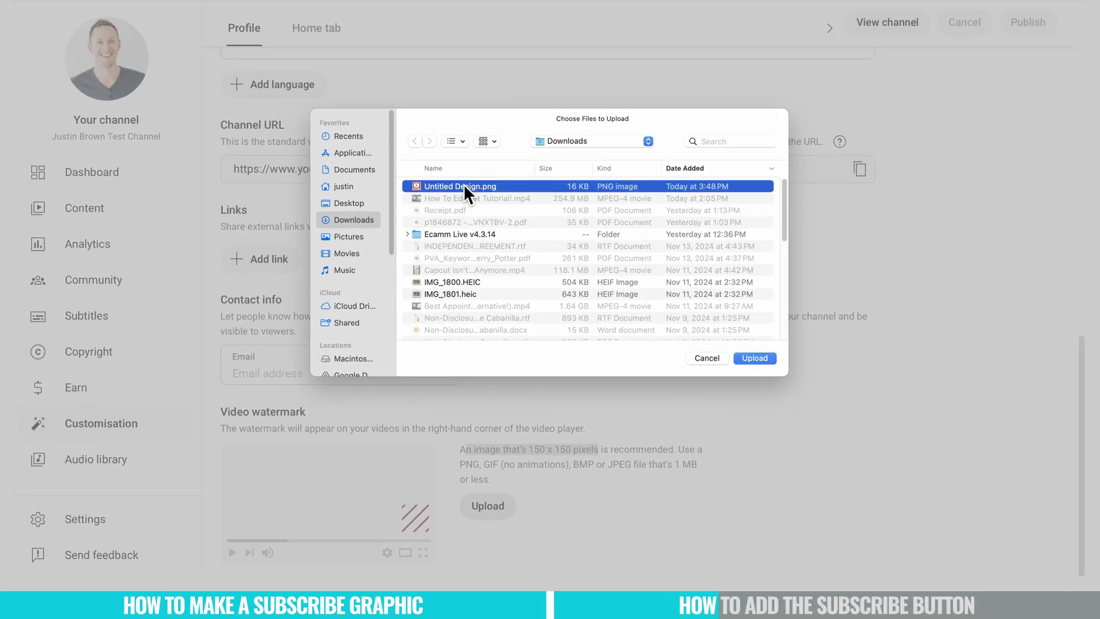
click(754, 358)
drag(754, 491, 877, 585)
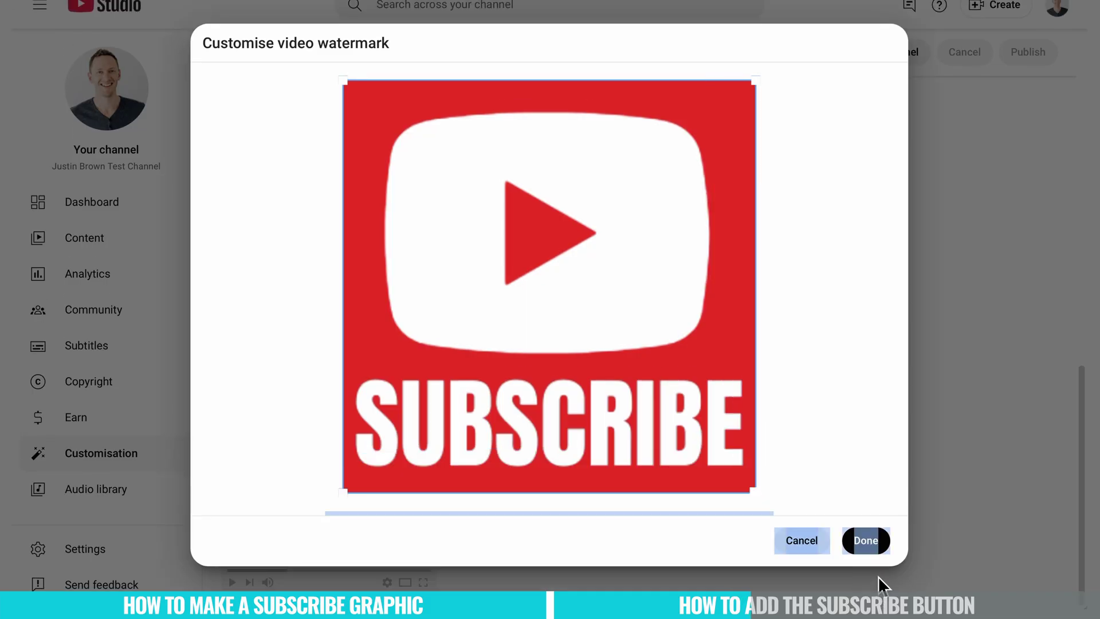
click(864, 540)
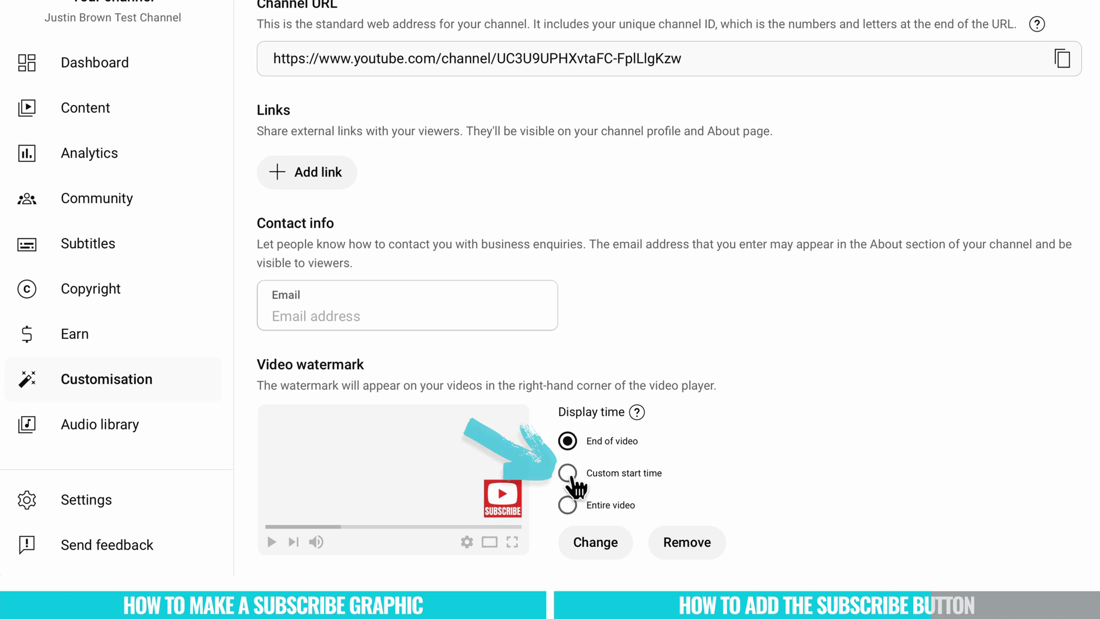
Set the watermark display time to a custom start time of 00:30
click(569, 477)
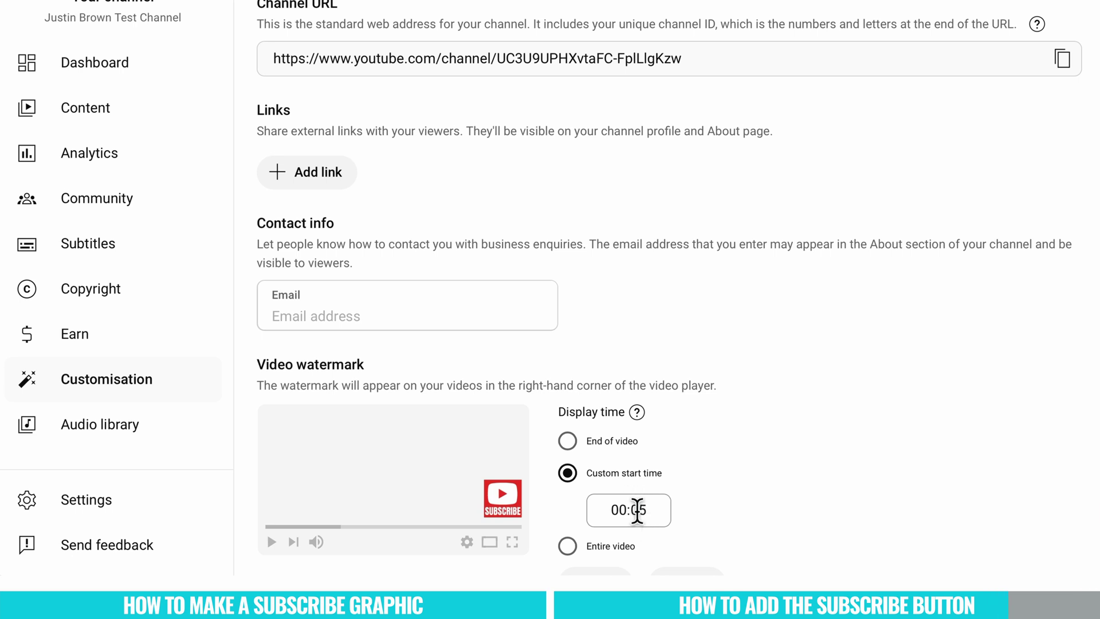
double_click(634, 509)
text(30)
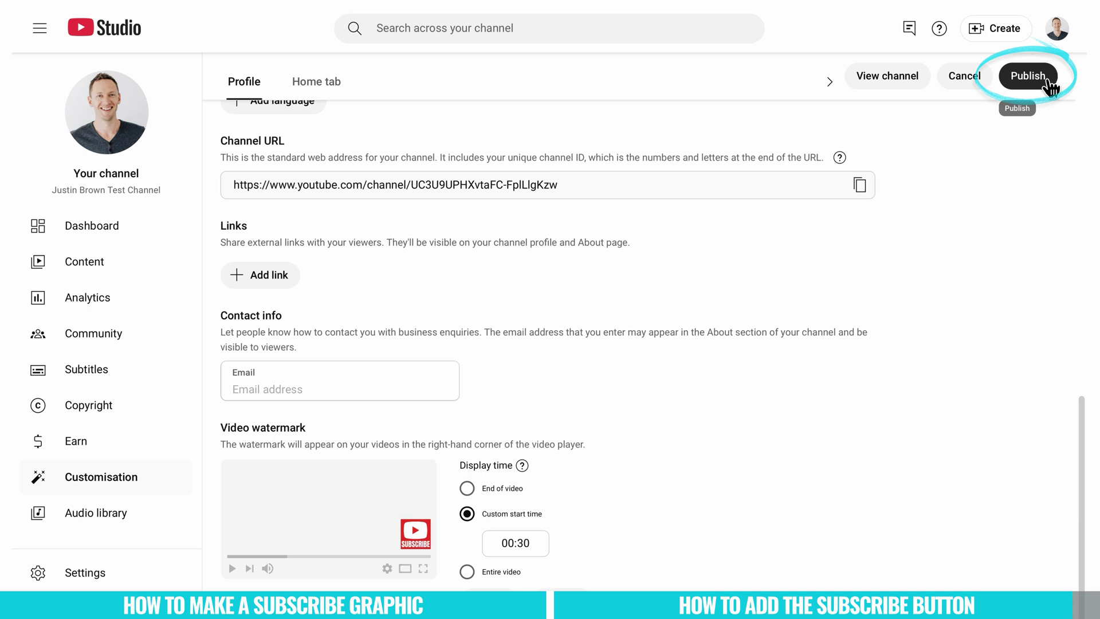
click(1048, 80)
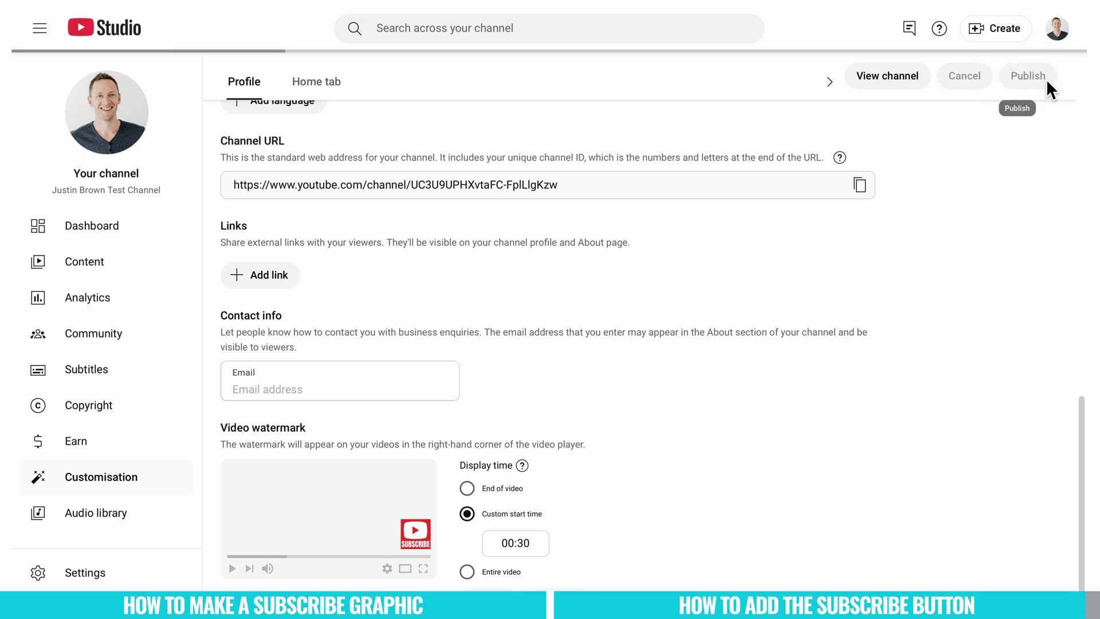